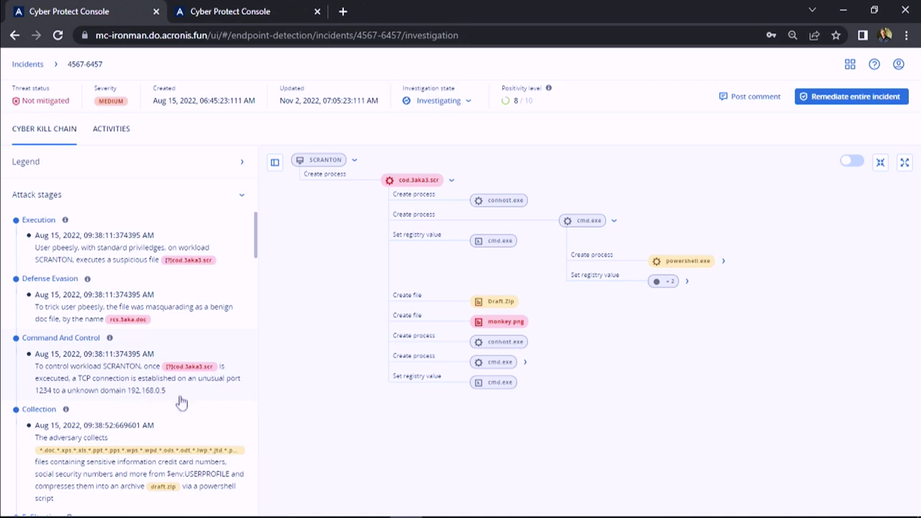
Step: Read through the incident's attack stages, from Execution to the second Command And Control stage
scroll(182, 401, down, 1)
scroll(182, 402, down, 1)
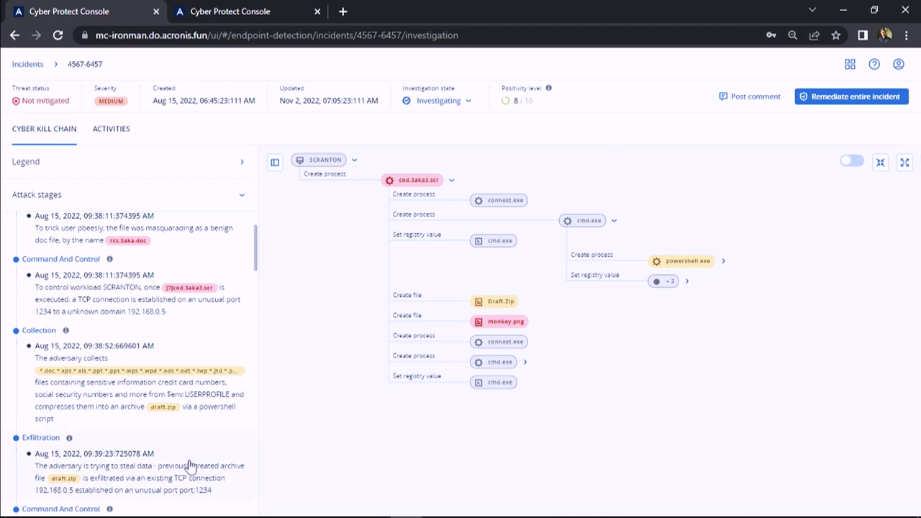
scroll(189, 466, down, 1)
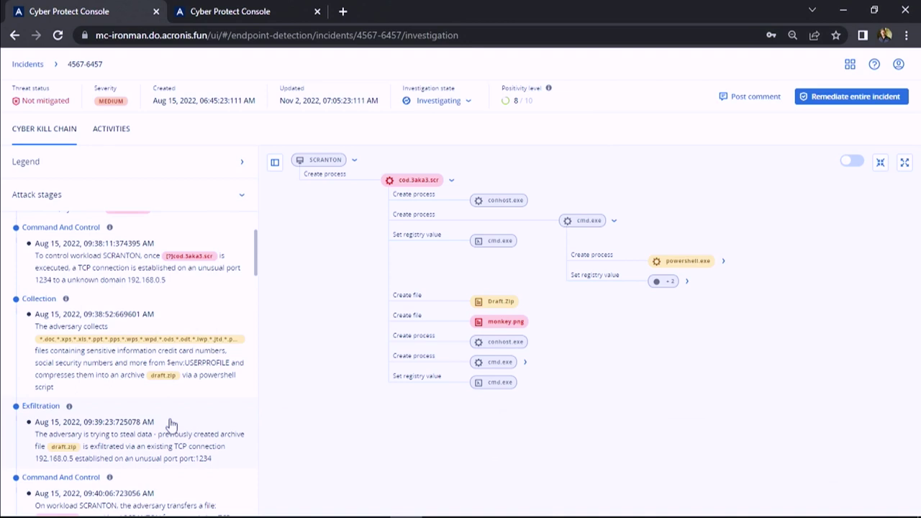
scroll(170, 425, down, 2)
scroll(170, 425, down, 2)
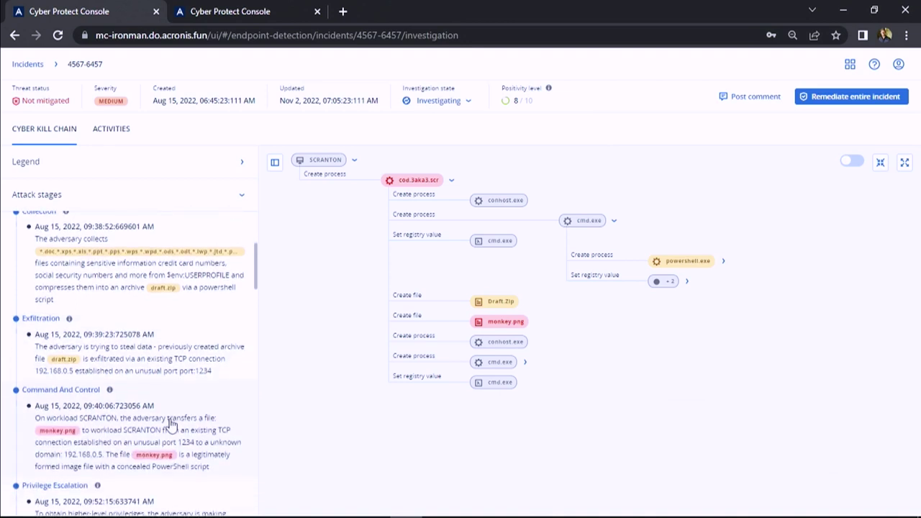
scroll(170, 424, up, 3)
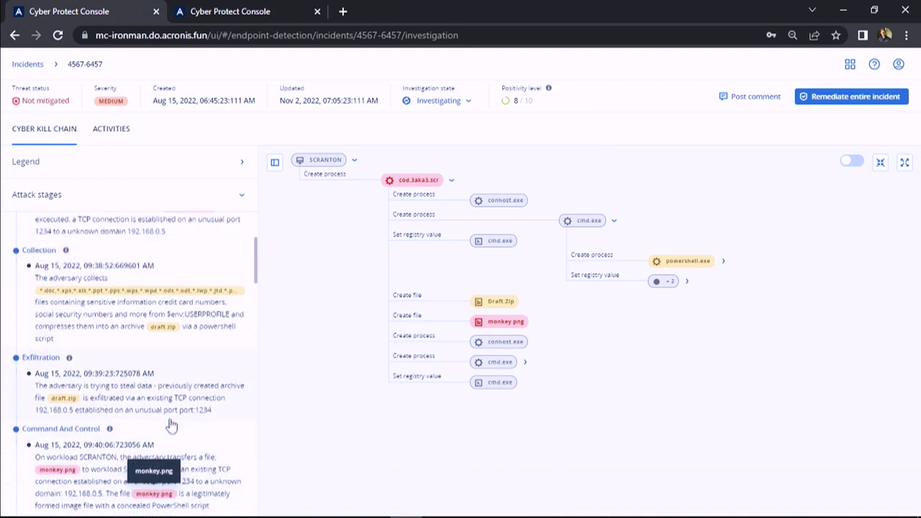
scroll(171, 424, up, 1)
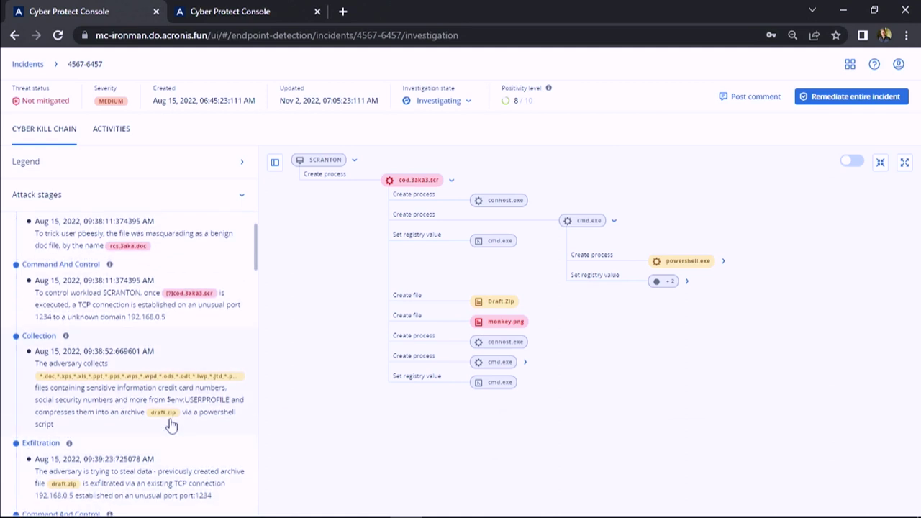
scroll(171, 424, up, 1)
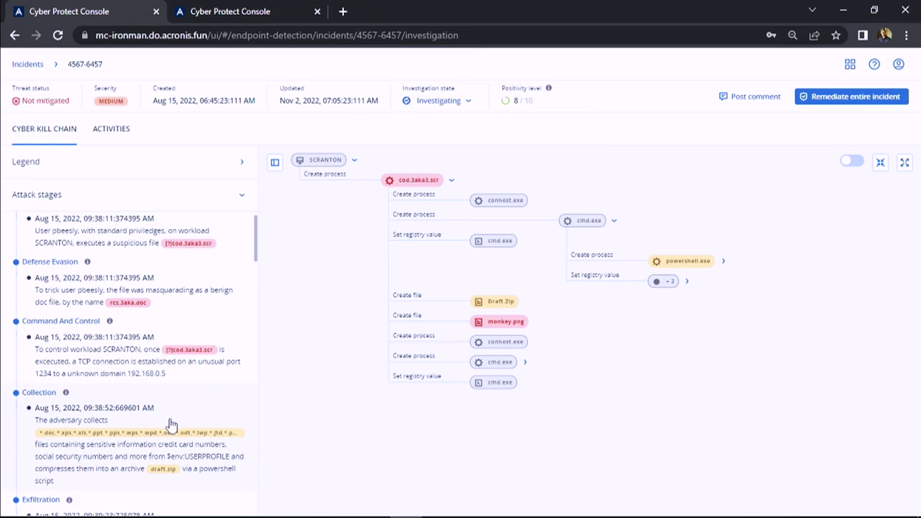
scroll(170, 425, up, 1)
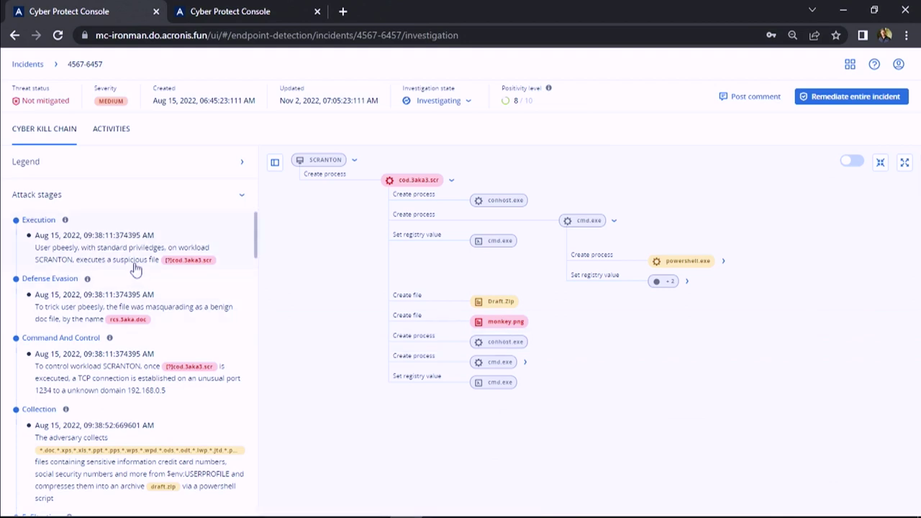
Step: View the MITRE ATT&CK page for the Defense Evasion stage's technique, and return to the incident's kill chain
scroll(161, 283, down, 1)
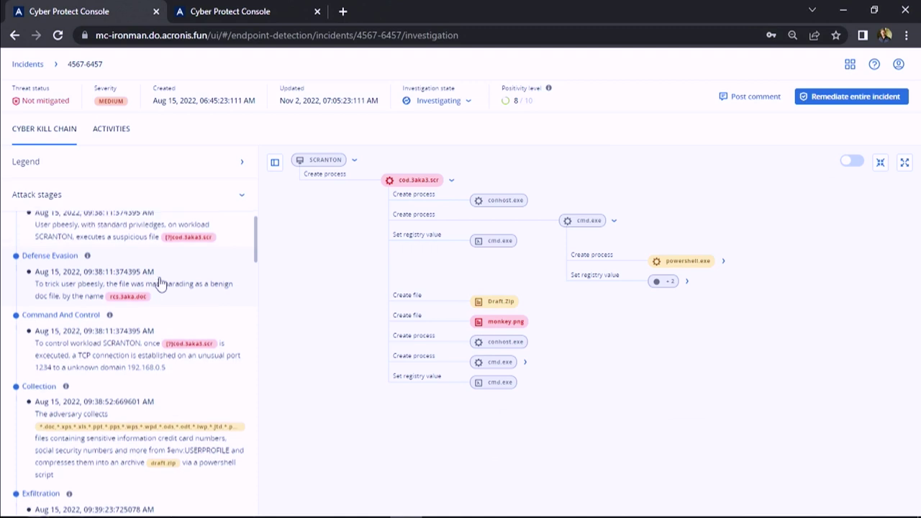
scroll(161, 283, up, 1)
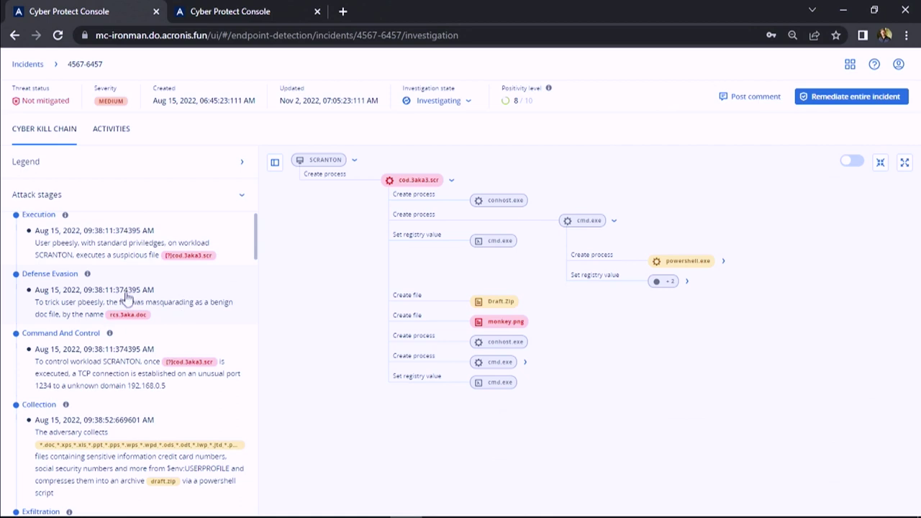
click(62, 281)
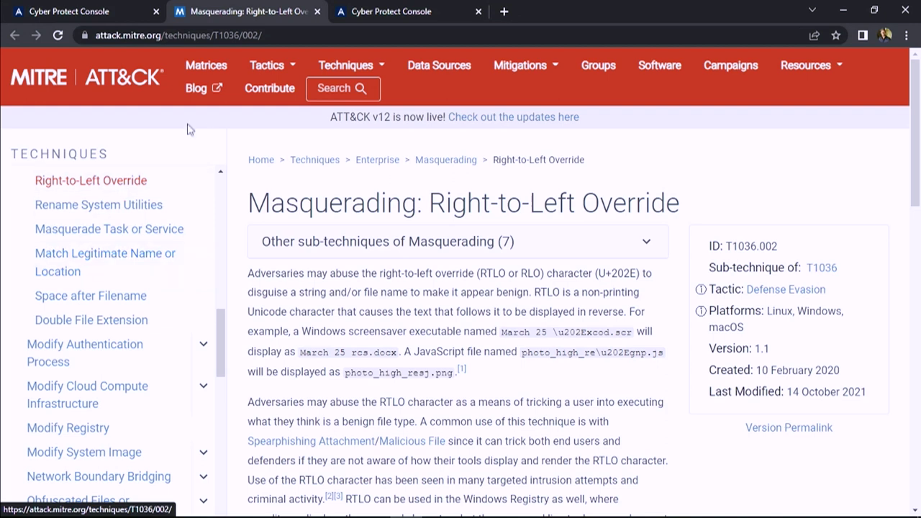
click(125, 16)
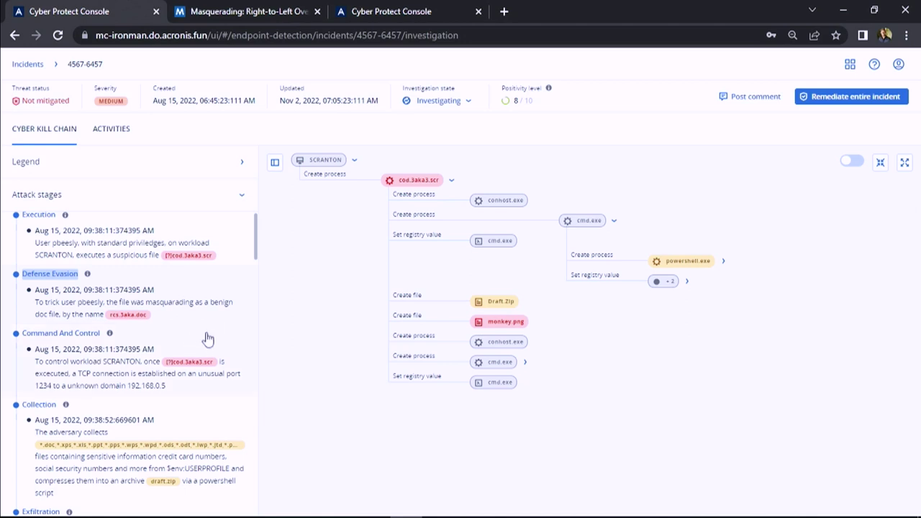
Step: Review the Command And Control and Collection stages, and open the details of rcs.3aka.doc from the Defense Evasion stage
scroll(192, 346, down, 1)
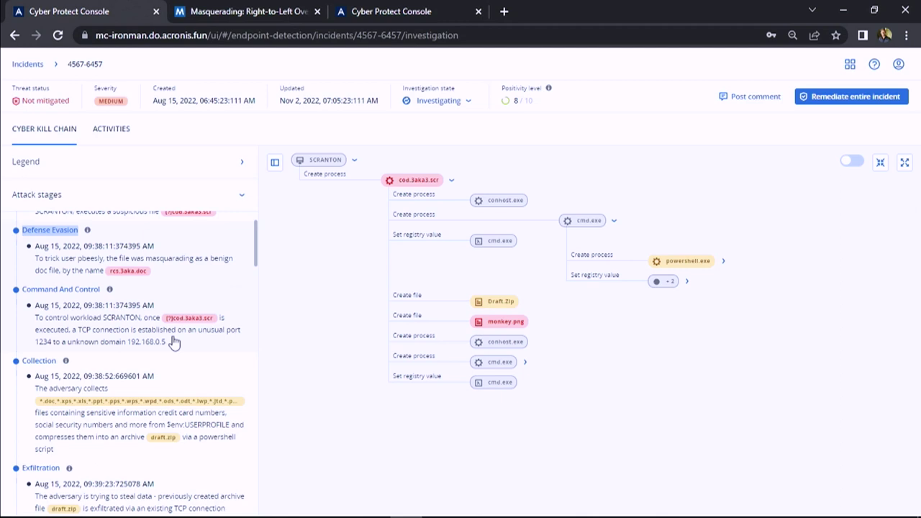
scroll(174, 341, down, 1)
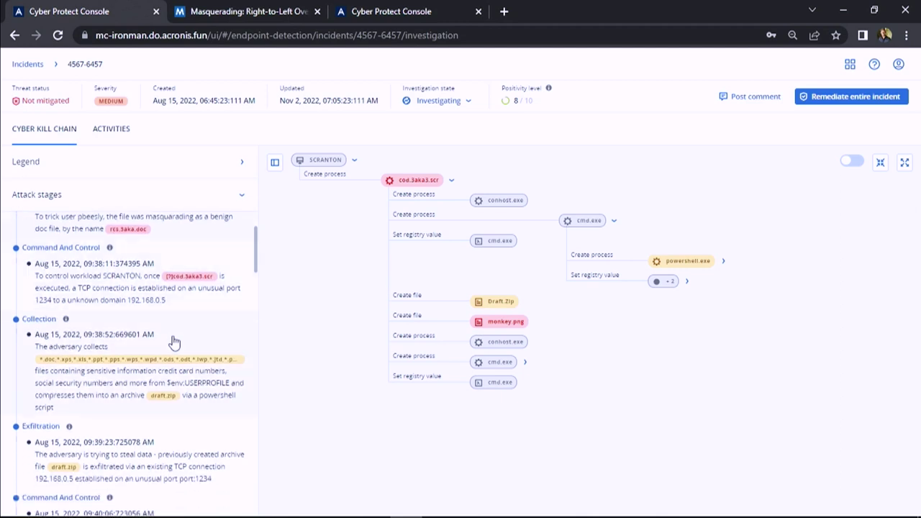
scroll(175, 341, down, 1)
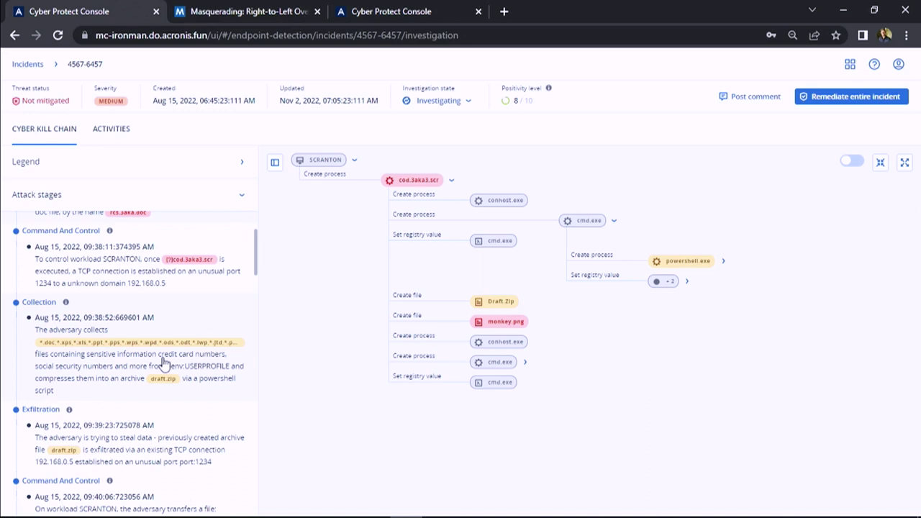
scroll(164, 361, up, 3)
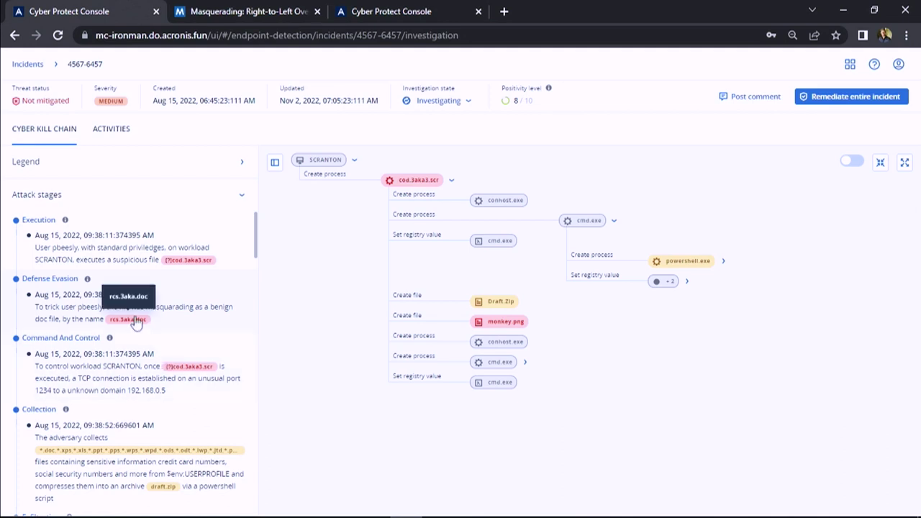
click(137, 320)
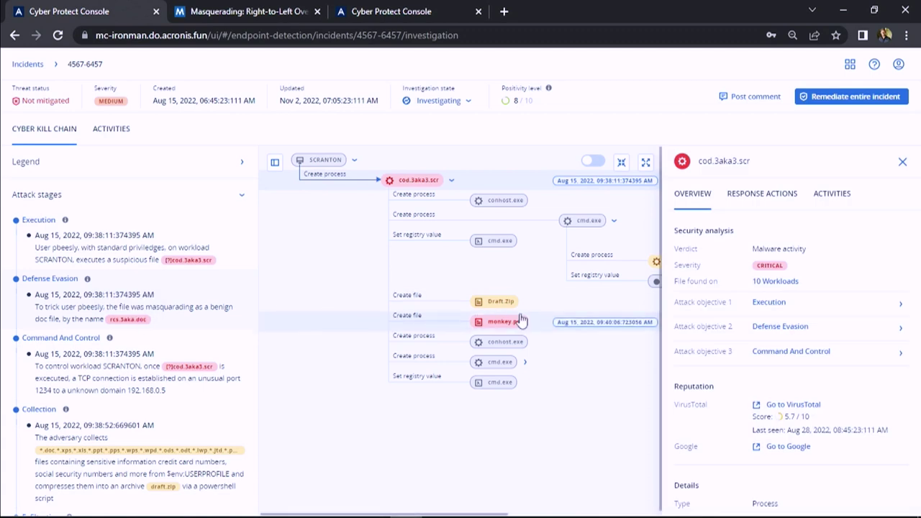
Step: Look up cod.3aka3.scr on VirusTotal from its reputation information, review the security vendors' analysis, and return to the incident
scroll(757, 275, down, 1)
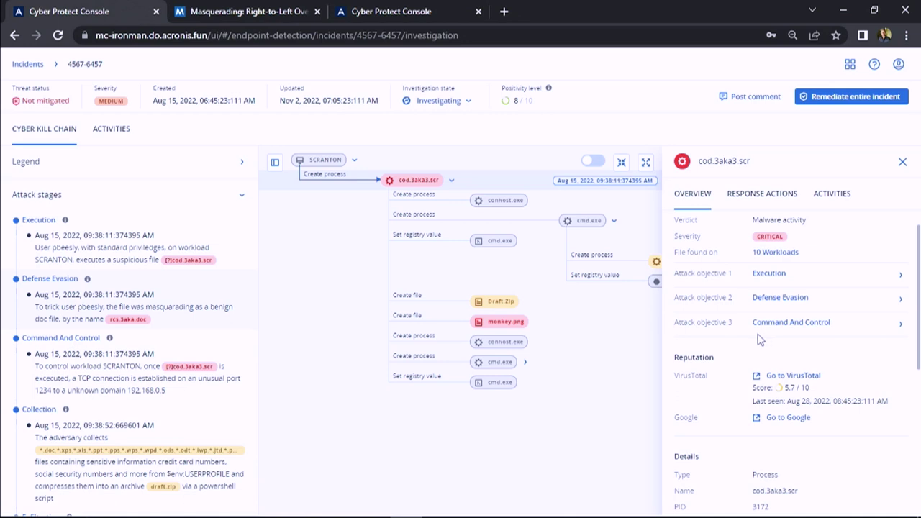
scroll(740, 343, down, 1)
scroll(741, 342, down, 1)
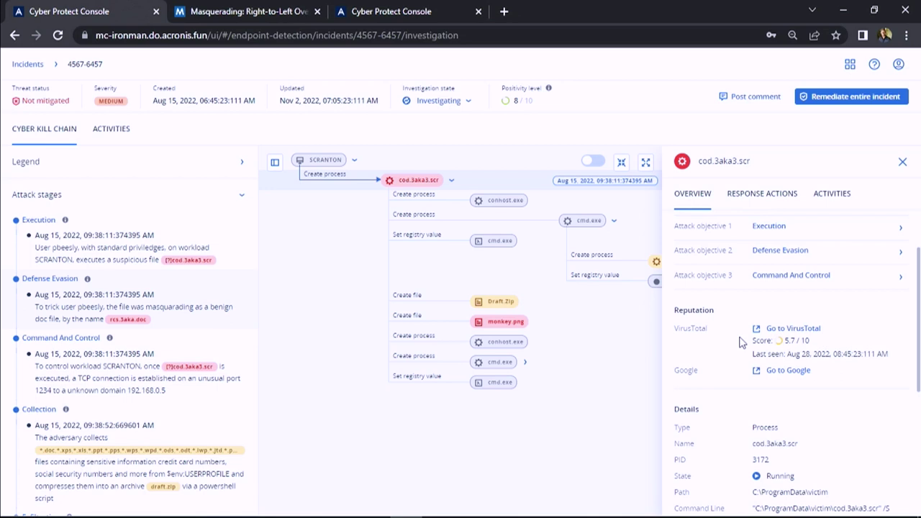
click(793, 330)
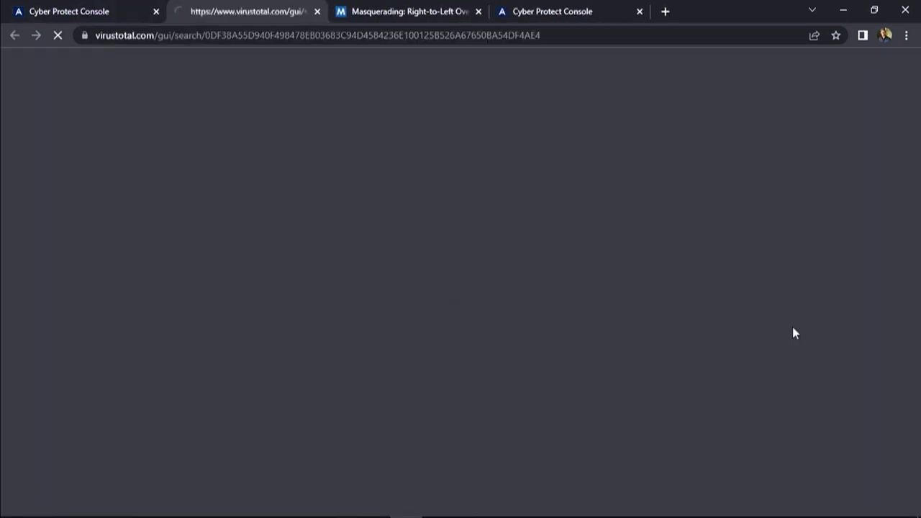
scroll(500, 223, down, 1)
scroll(500, 223, down, 2)
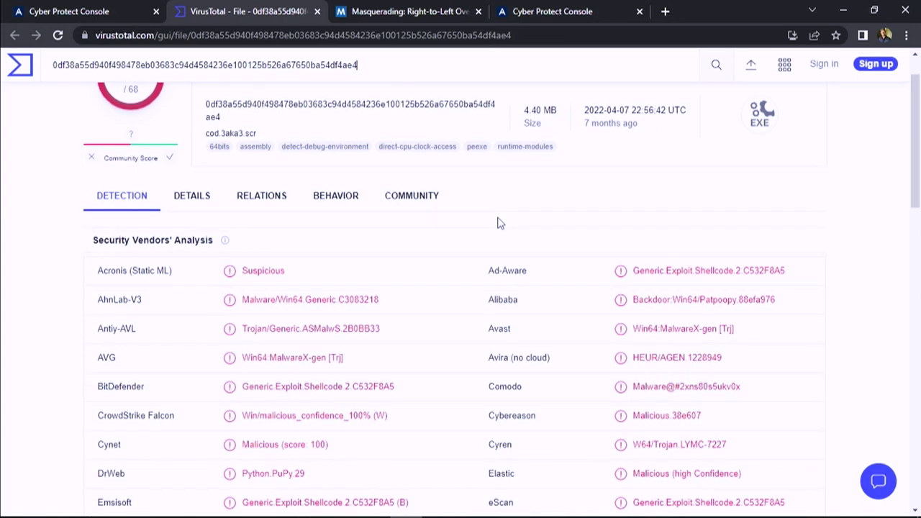
scroll(500, 223, down, 1)
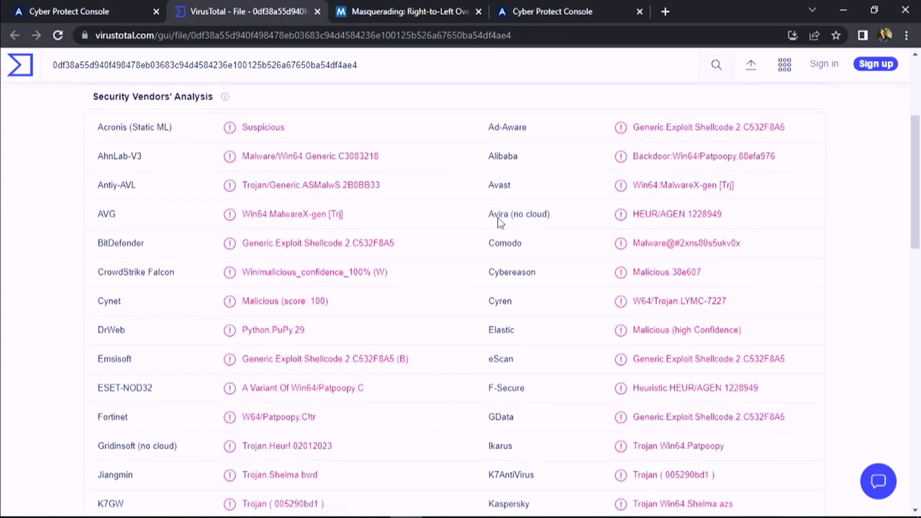
click(94, 16)
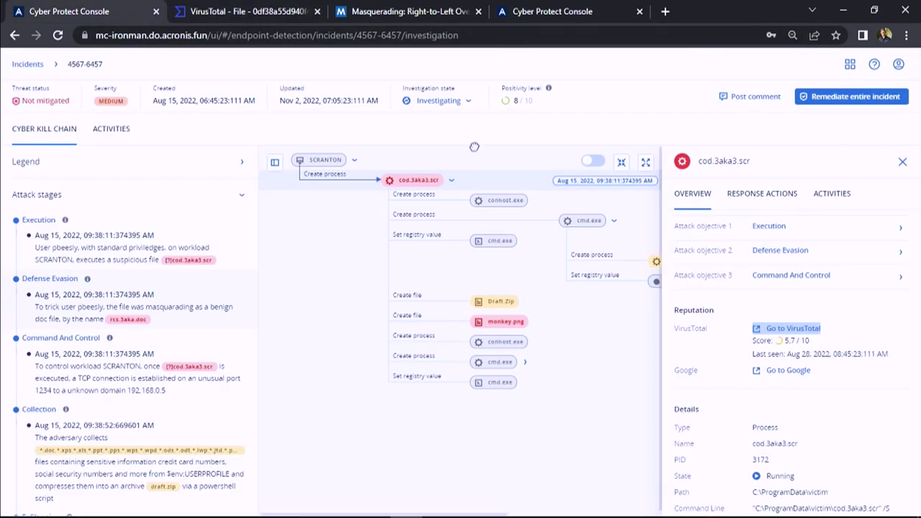
Step: Examine the process details of cod.3aka3.scr, including its path, command line and hashes
scroll(835, 317, down, 1)
scroll(833, 318, down, 3)
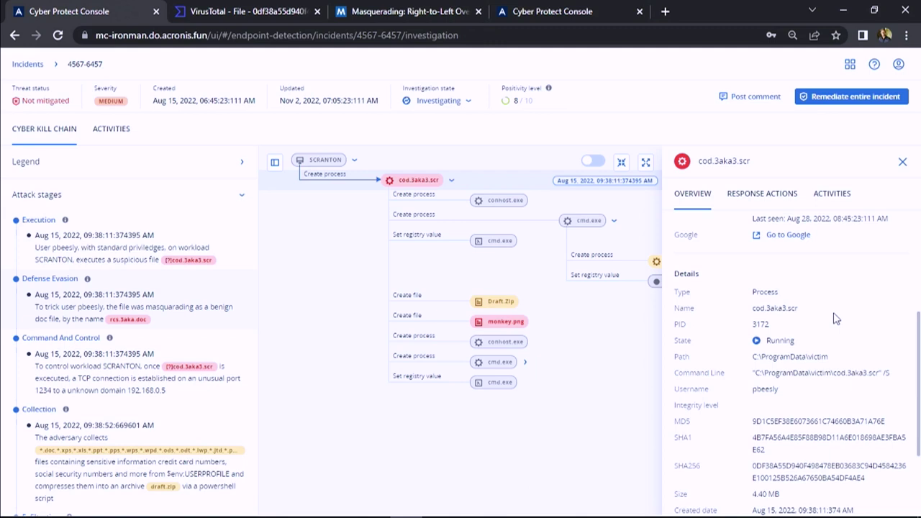
scroll(835, 317, up, 4)
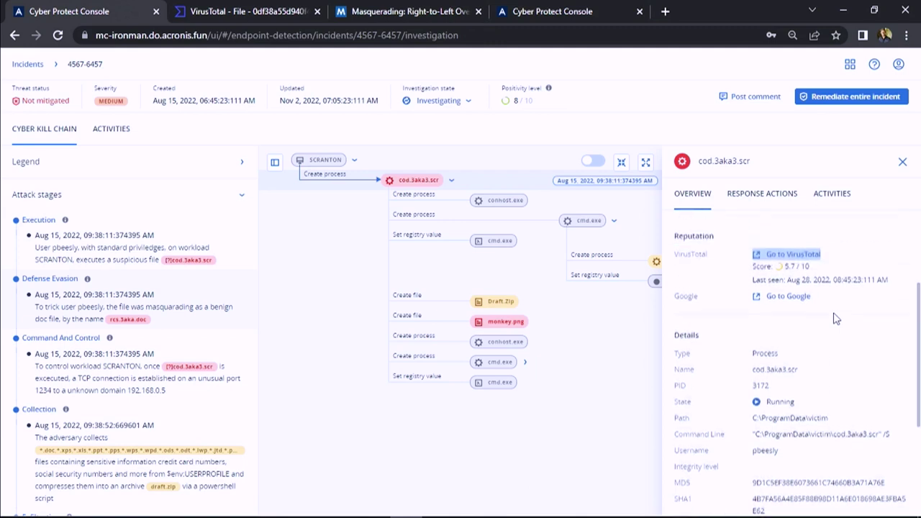
scroll(834, 318, up, 2)
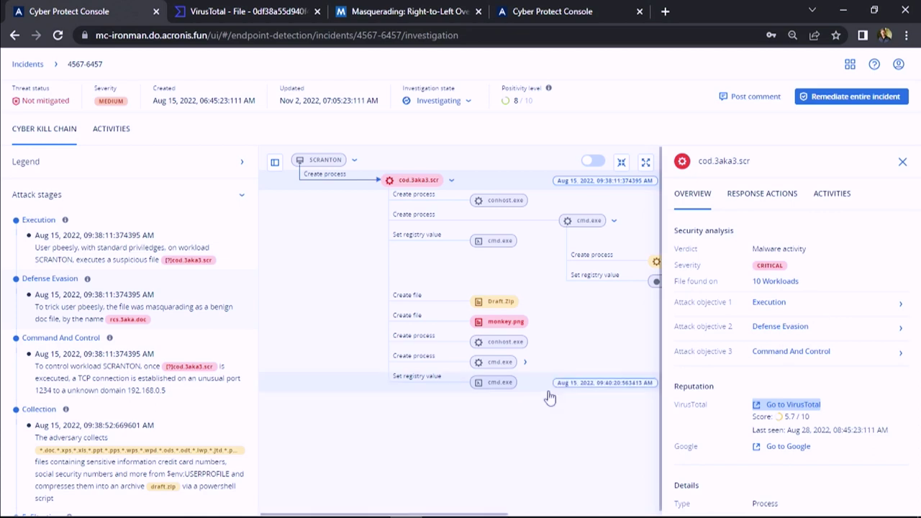
Step: Open powershell.exe's scripting activities from the collected file types in the Collection stage, and examine the suspicious invoked script
click(204, 455)
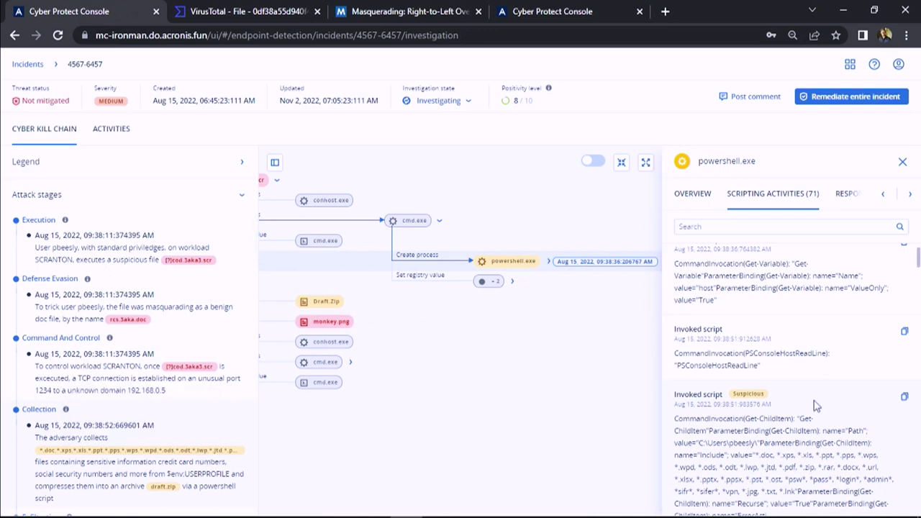
scroll(815, 403, down, 2)
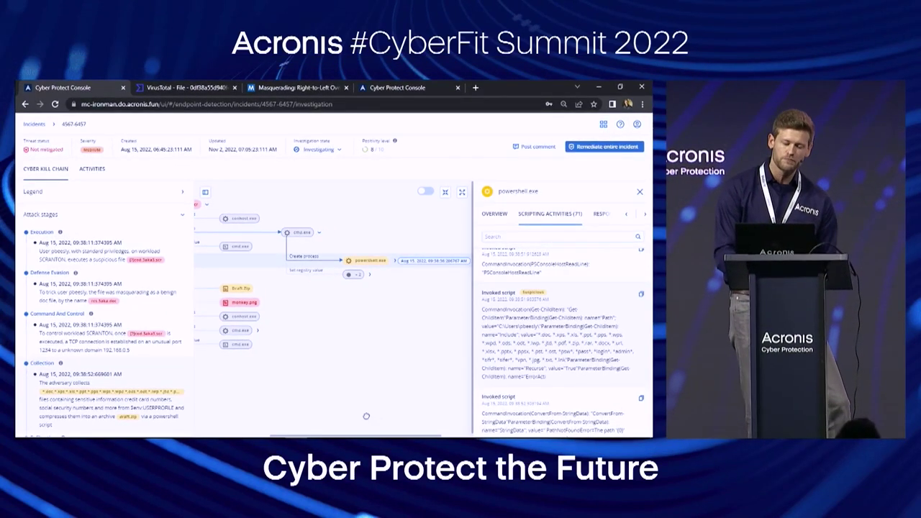
scroll(169, 378, down, 3)
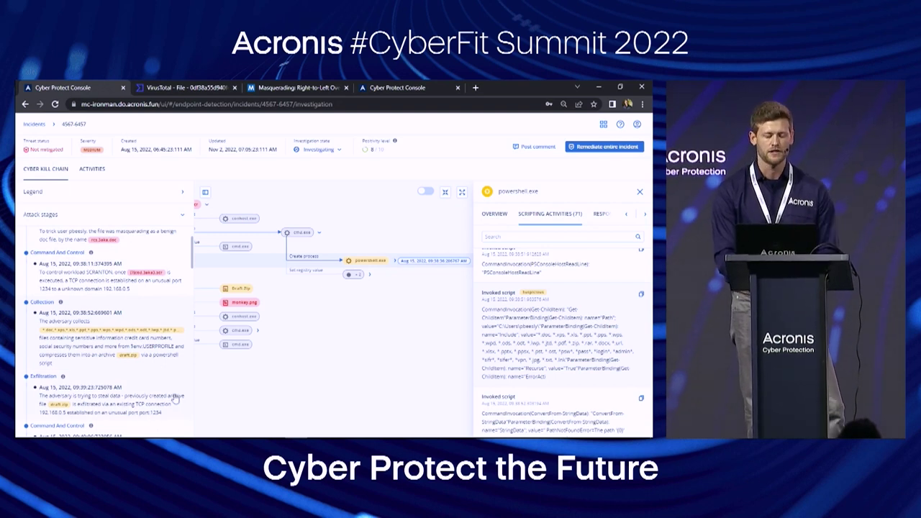
scroll(143, 354, up, 3)
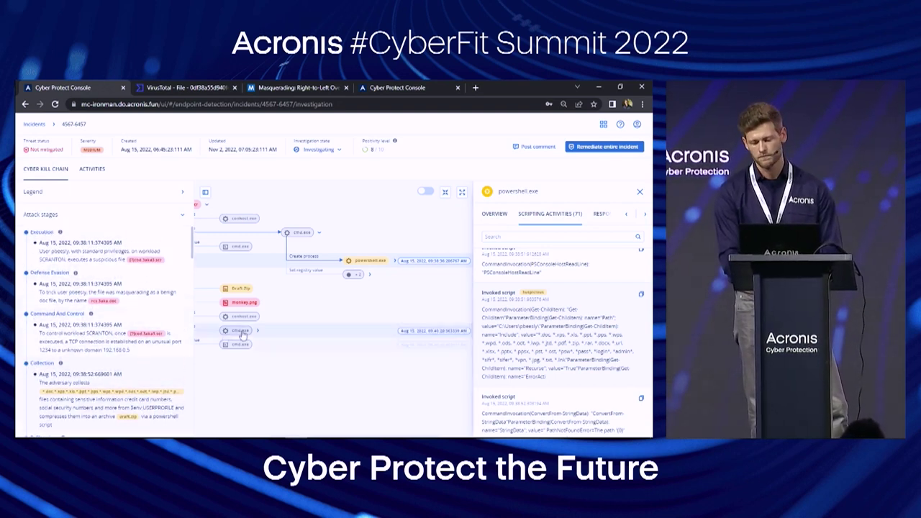
scroll(539, 311, up, 1)
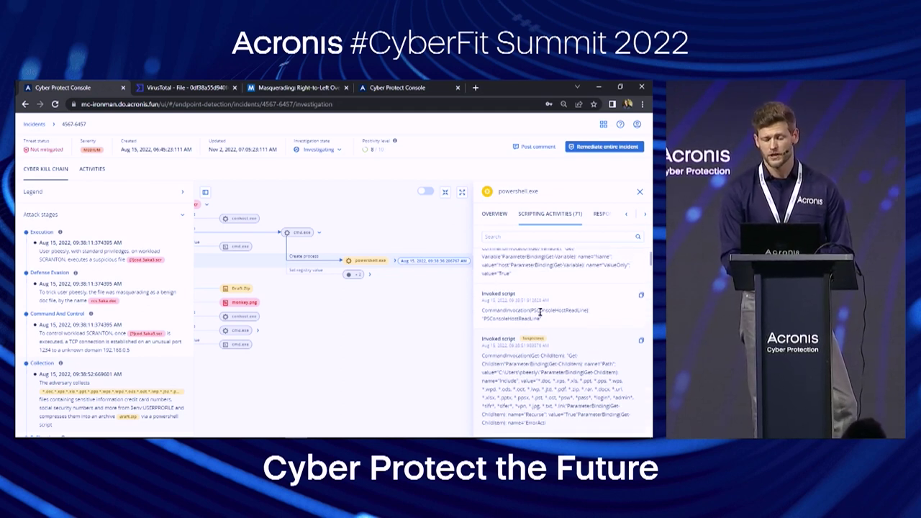
Step: Review the Quarantine, Rollback changes and Stop process response actions for powershell.exe
click(599, 214)
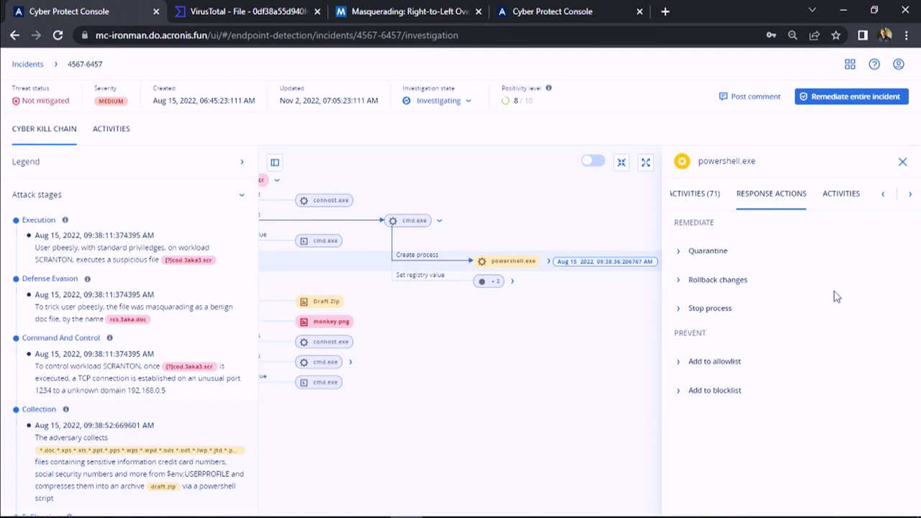
click(677, 251)
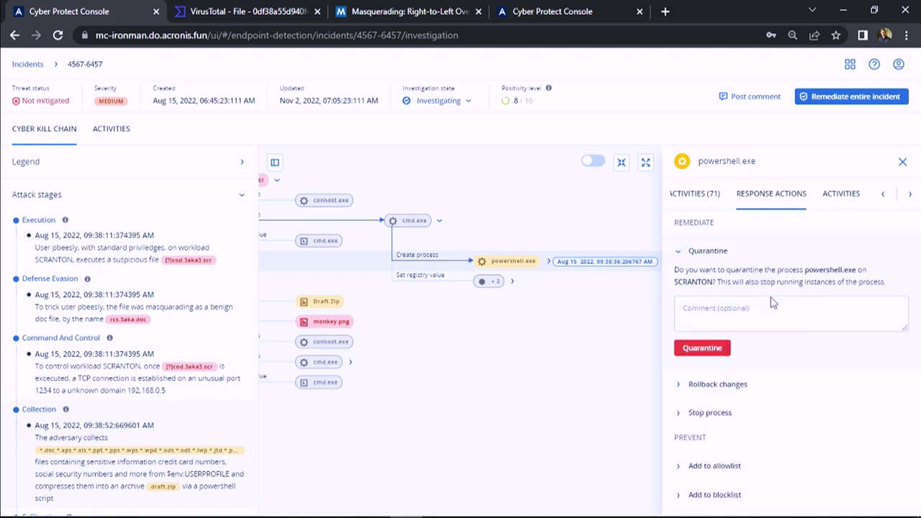
click(678, 384)
scroll(755, 364, down, 1)
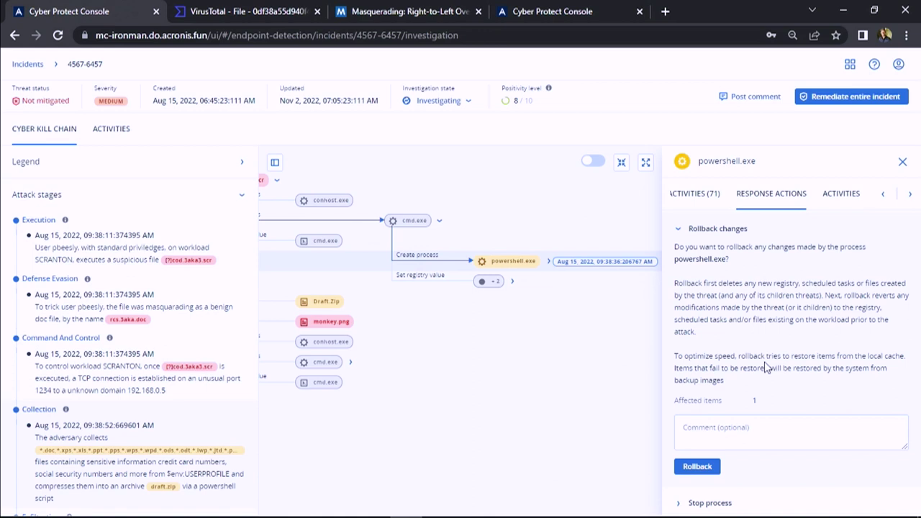
scroll(766, 367, down, 2)
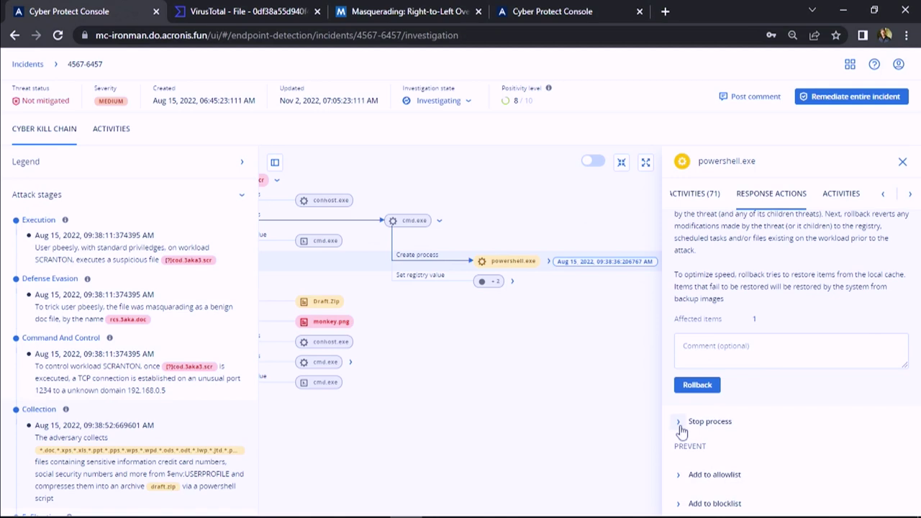
click(679, 422)
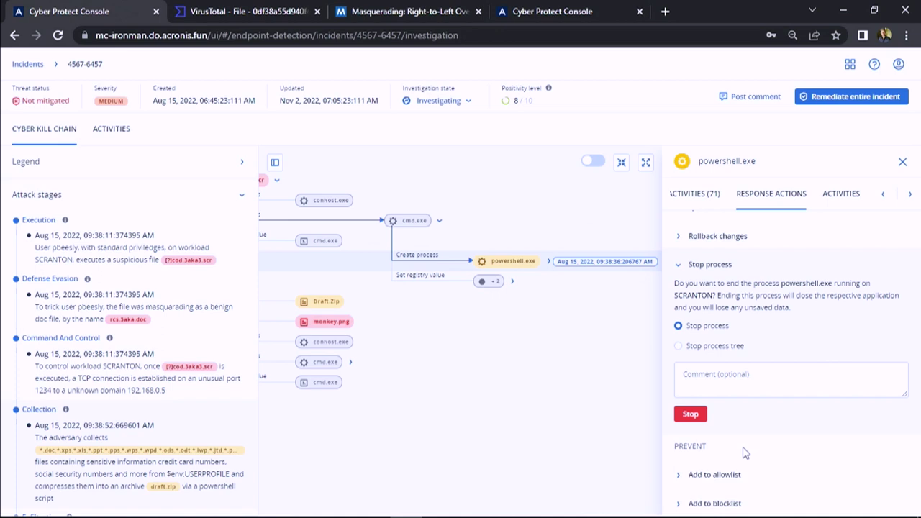
Step: Review the Add to allowlist and Add to blocklist actions for powershell.exe, including the protection plans available for the blocklist
click(678, 475)
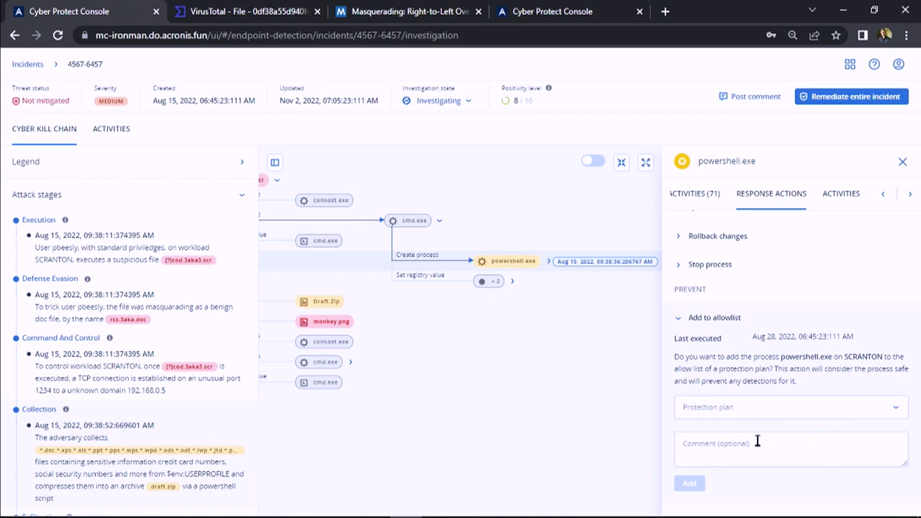
click(679, 317)
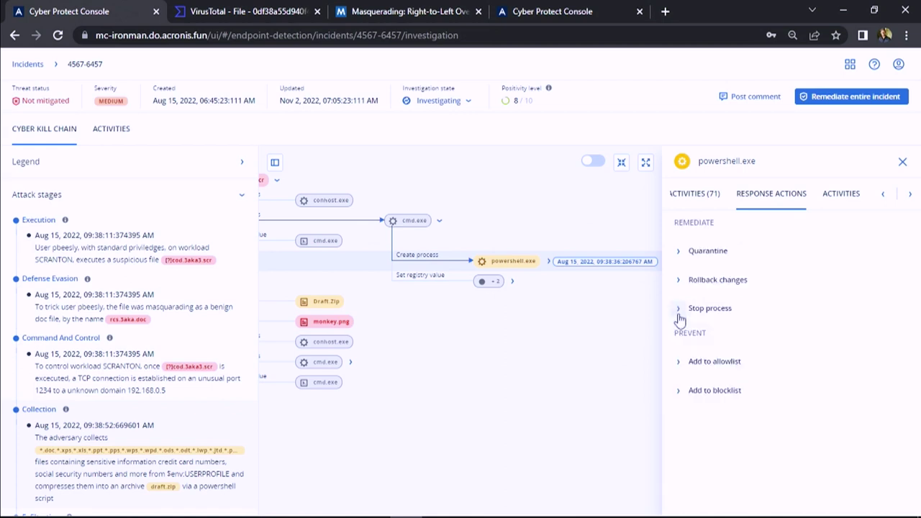
click(679, 390)
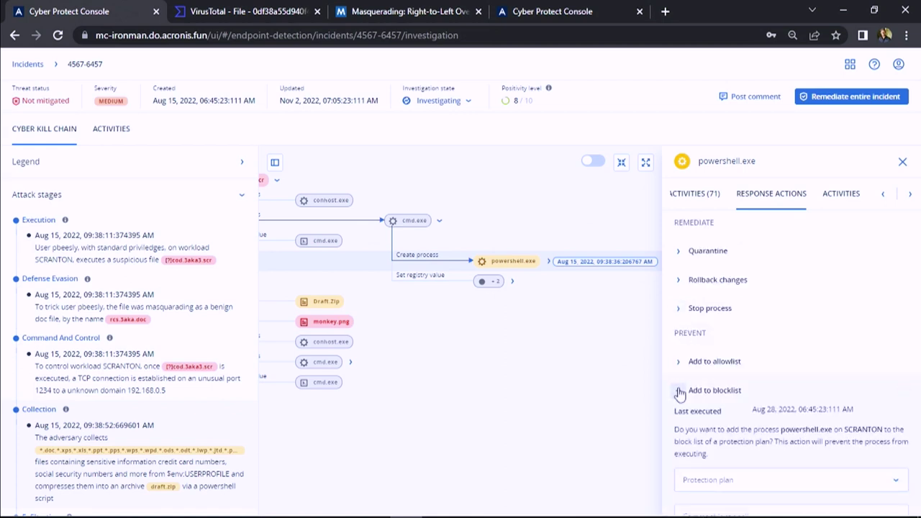
scroll(787, 482, down, 1)
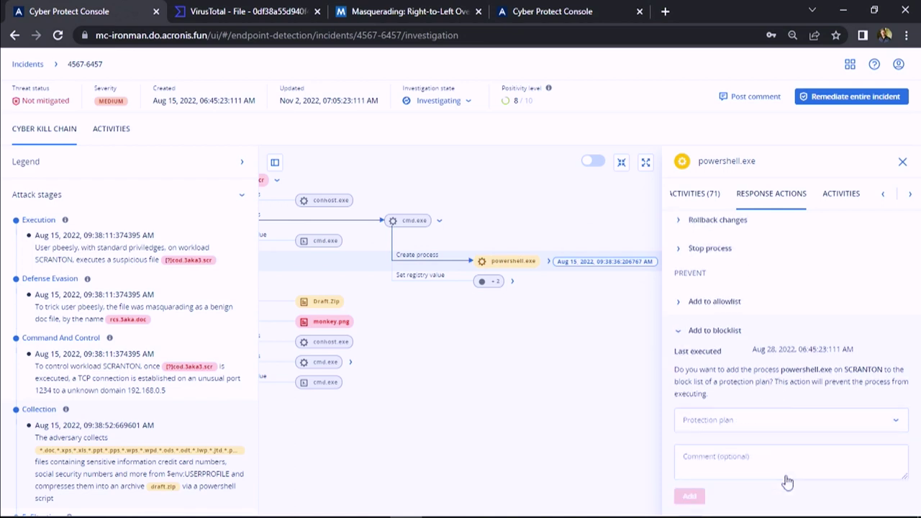
click(848, 422)
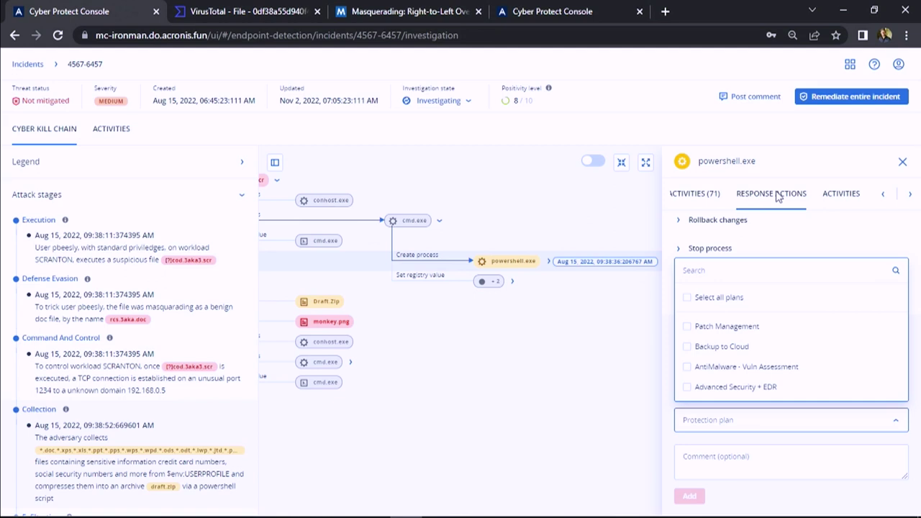
Step: Open the remediation options for the entire incident and enable Step 2 - Quarantine threats and Step 3 - Rollback changes
click(859, 101)
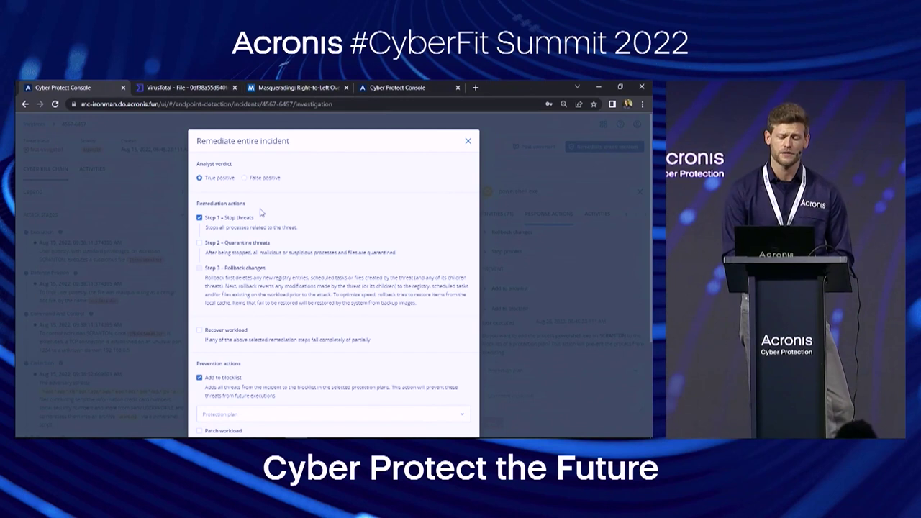
scroll(330, 215, down, 2)
scroll(333, 217, down, 1)
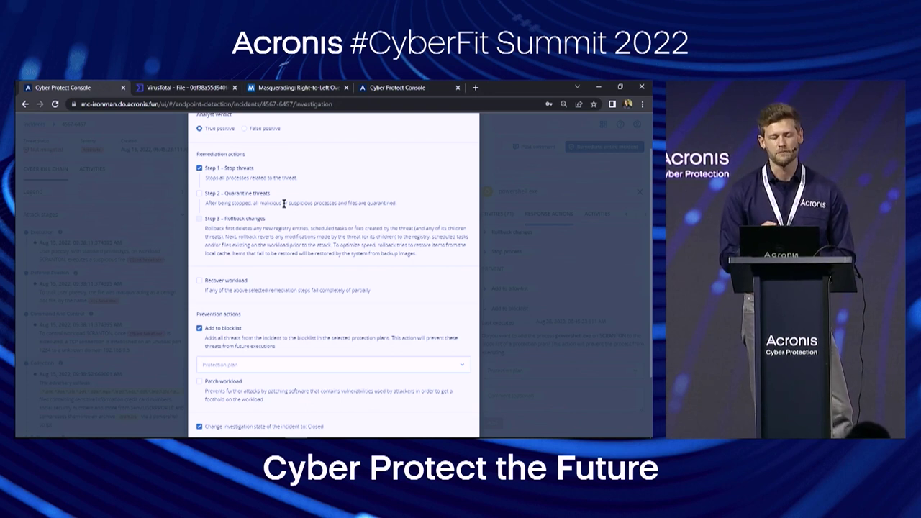
click(199, 195)
click(199, 217)
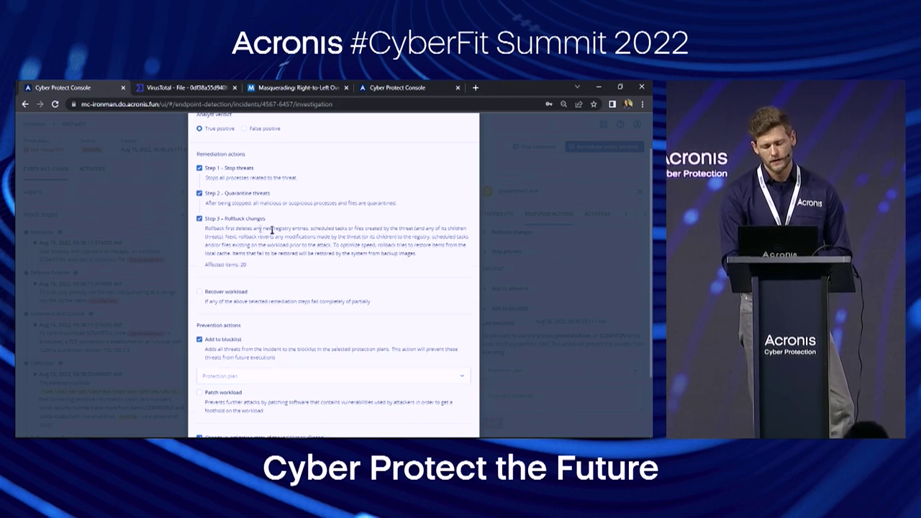